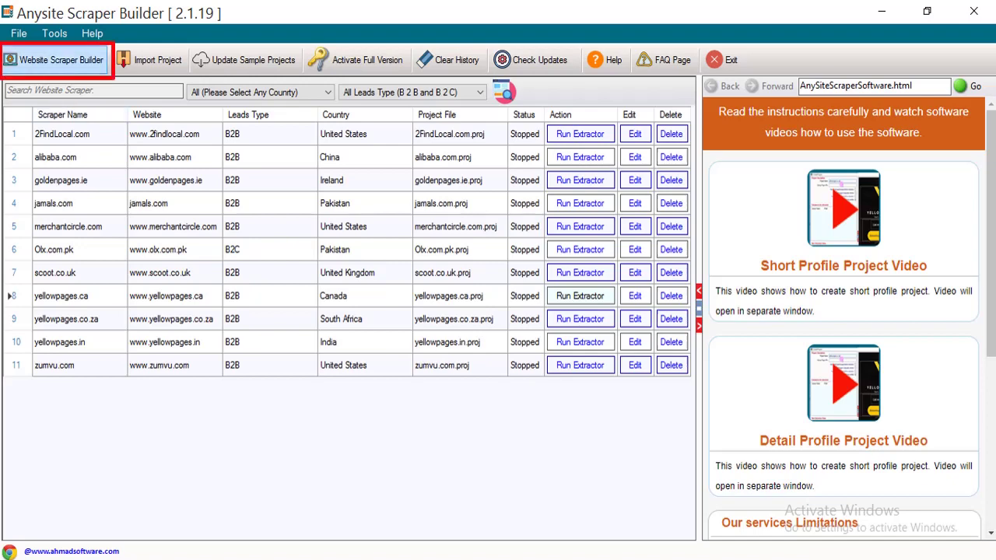
# - Open the Website Scraper Builder and look over the web page loaded in its browser
pyautogui.click(52, 60)
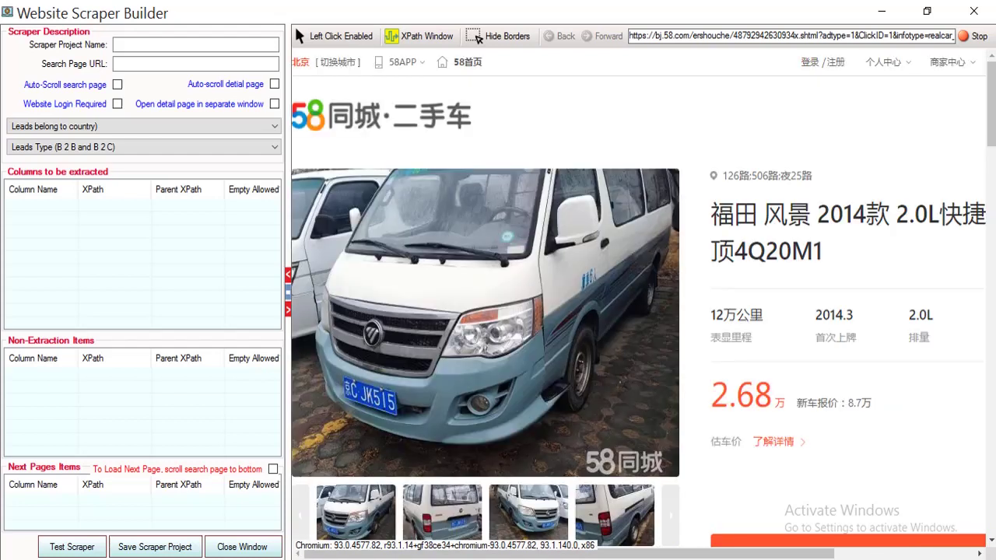
pyautogui.moveTo(925, 35); pyautogui.dragTo(629, 35)
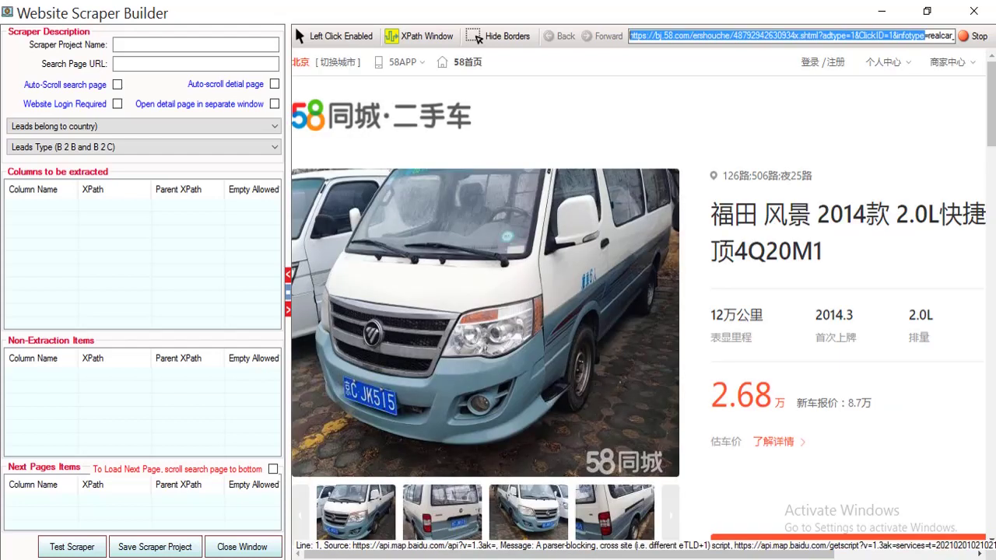
pyautogui.click(638, 109)
pyautogui.scroll(-1, 638, 292)
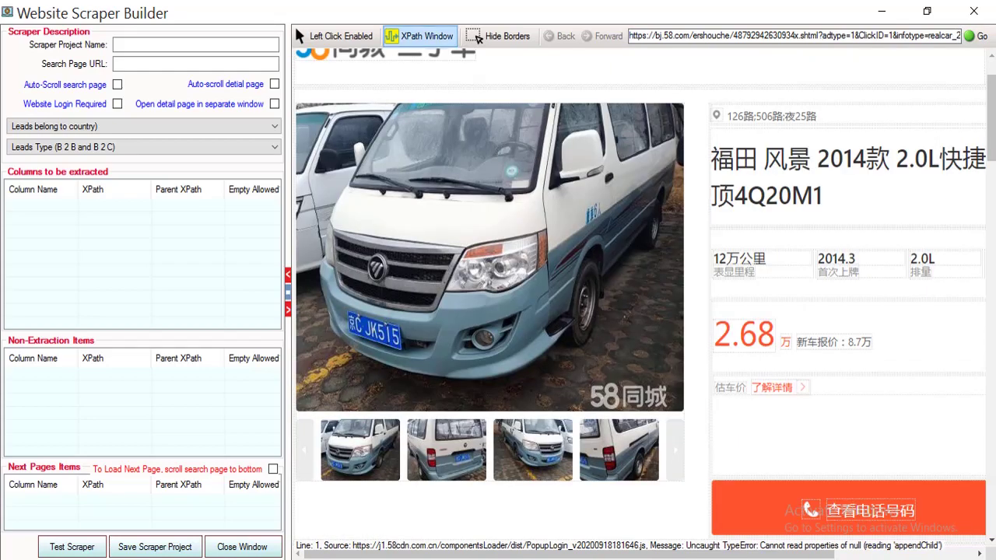
# - Review the field type options in the XPath selector window, and close the scraper builder without saving a project
pyautogui.click(431, 37)
pyautogui.click(404, 209)
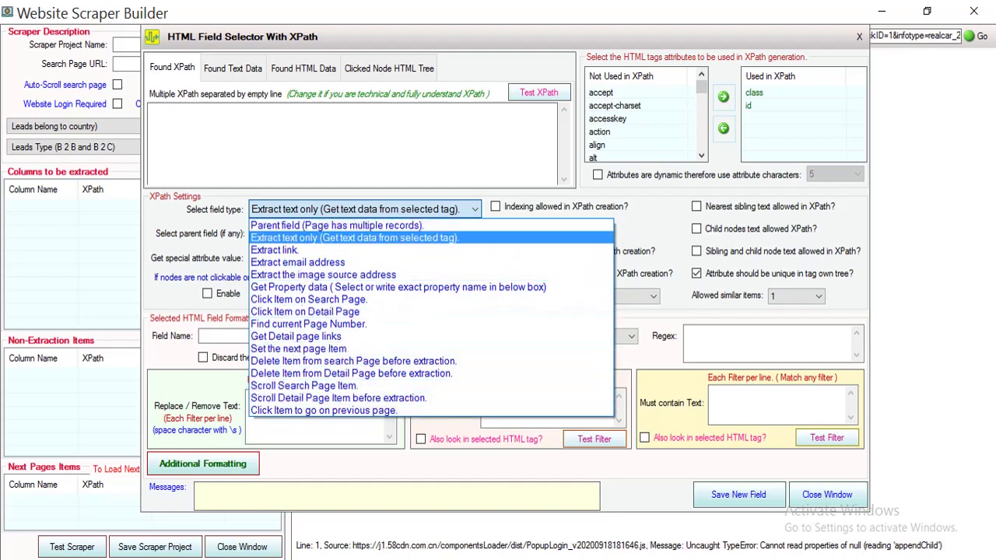
pyautogui.press('Escape')
pyautogui.click(827, 494)
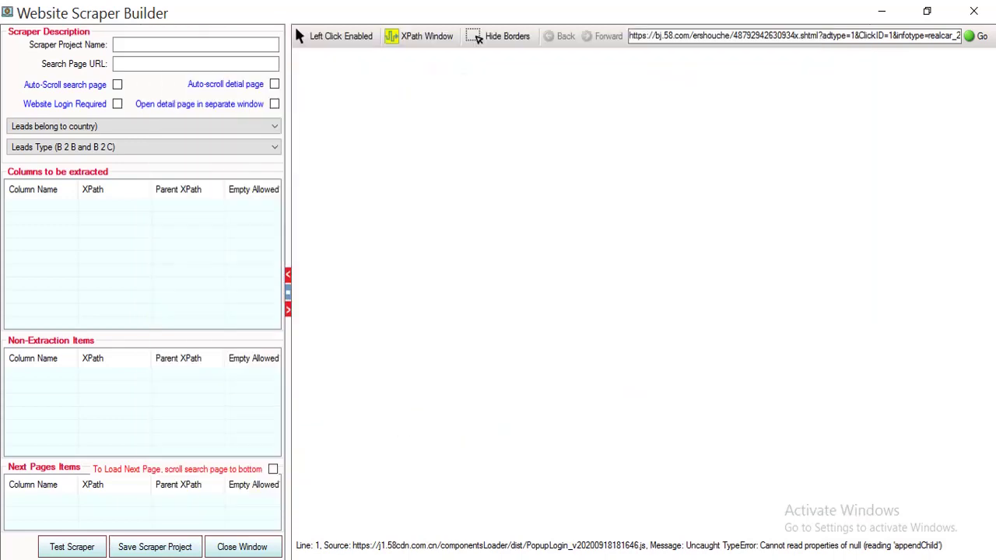
pyautogui.click(241, 547)
pyautogui.click(511, 351)
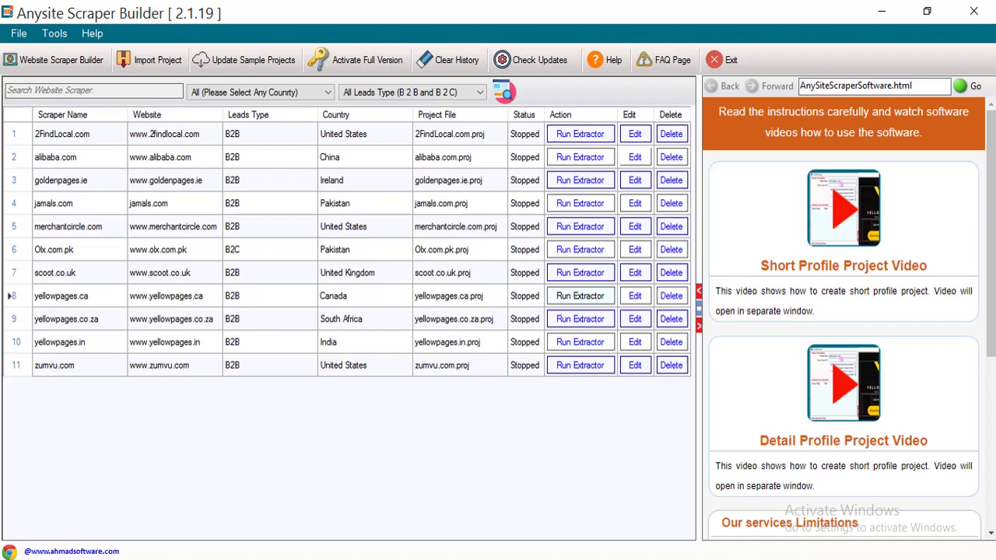
# - Open the 2FindLocal.com project for editing and save a copy of it named 2FindLocal.com1
pyautogui.click(634, 134)
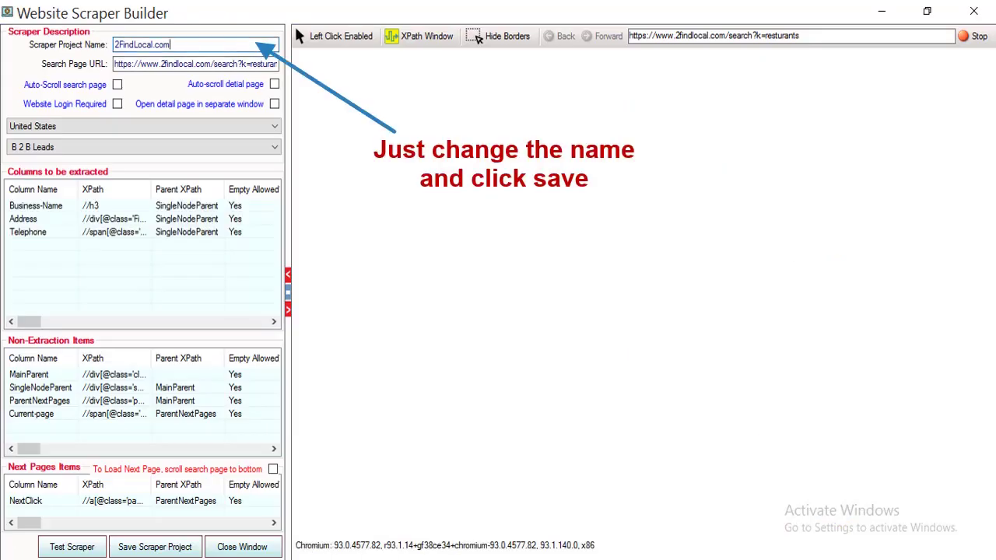
pyautogui.write('1')
pyautogui.click(155, 547)
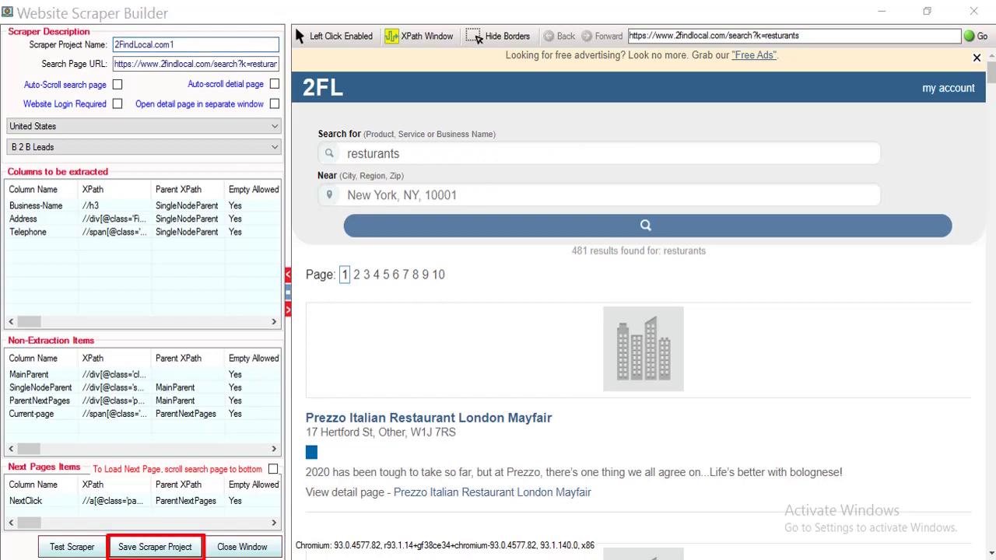
pyautogui.click(553, 351)
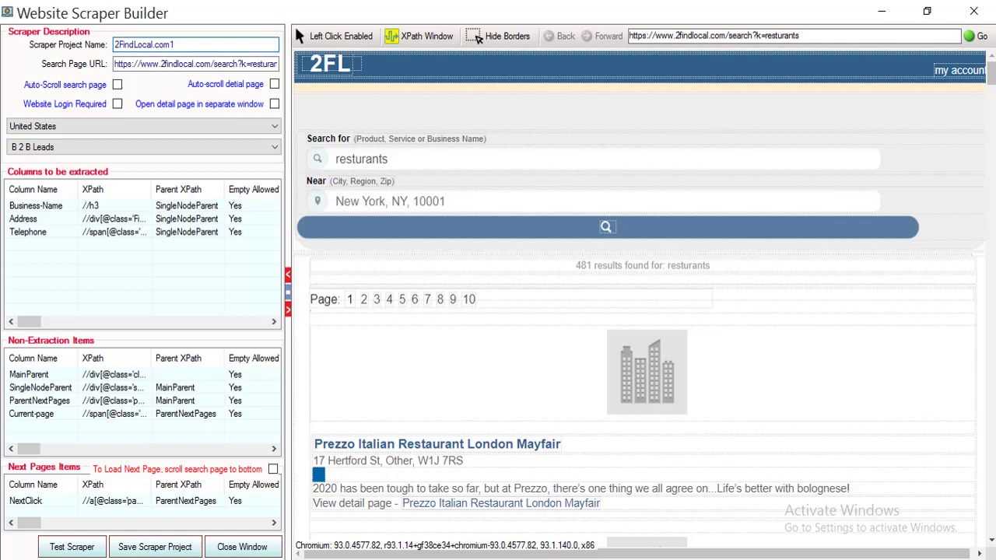
# - Save another copy of the scraper project under the name 2FindLocal.com2
pyautogui.press('BackSpace')
pyautogui.write('2')
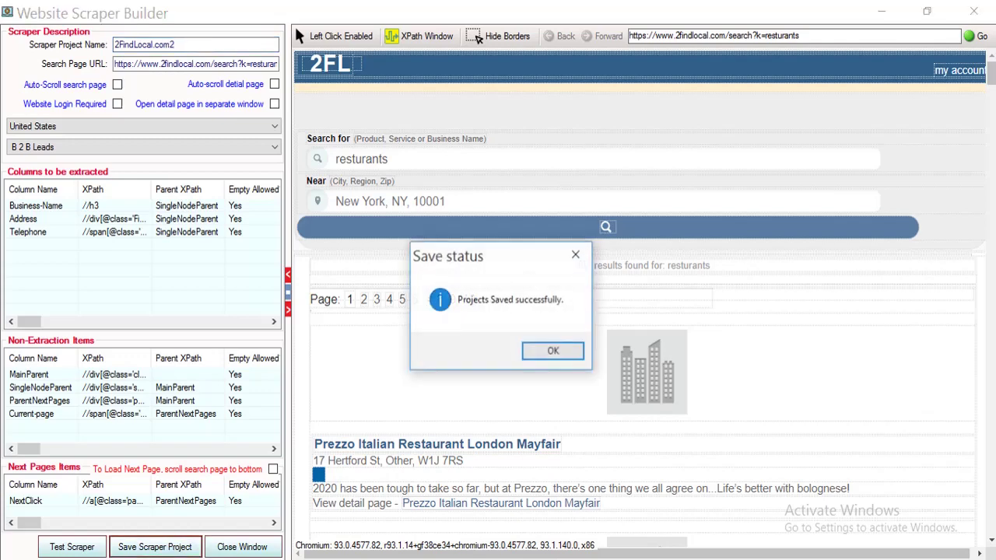
pyautogui.press('Return')
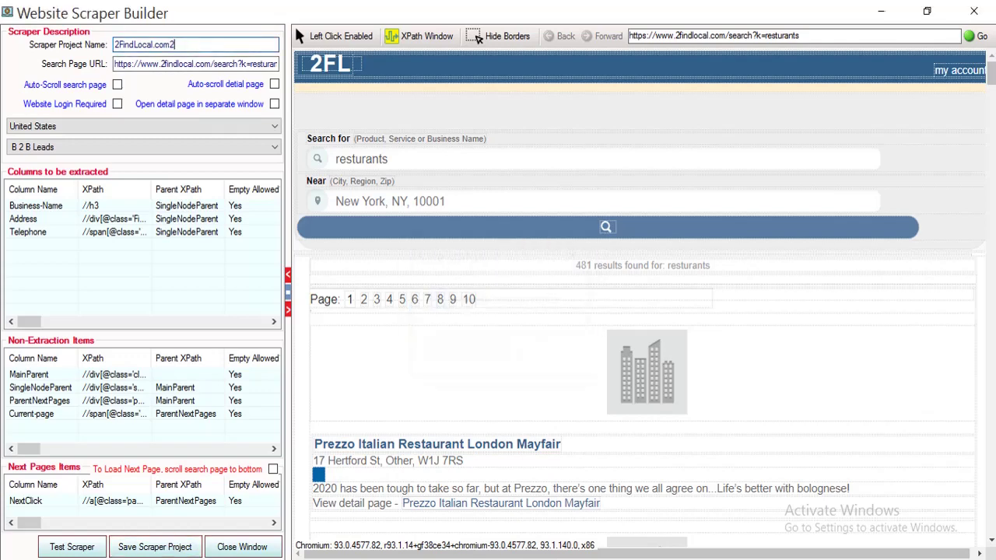
# - Save a third copy of the project as 2FindLocal.com3 and close the scraper builder
pyautogui.press('BackSpace')
pyautogui.write('3')
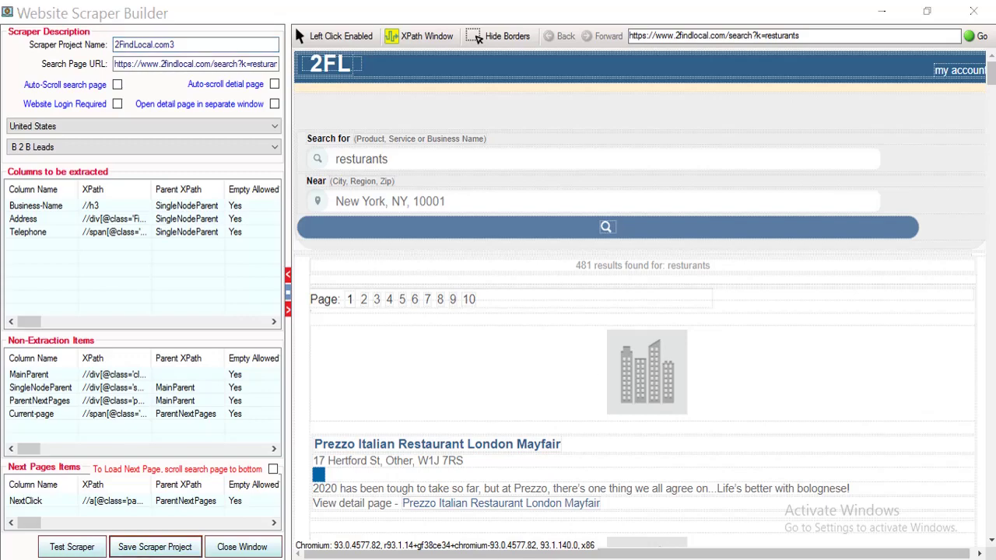
pyautogui.press('Return')
pyautogui.press('Tab')
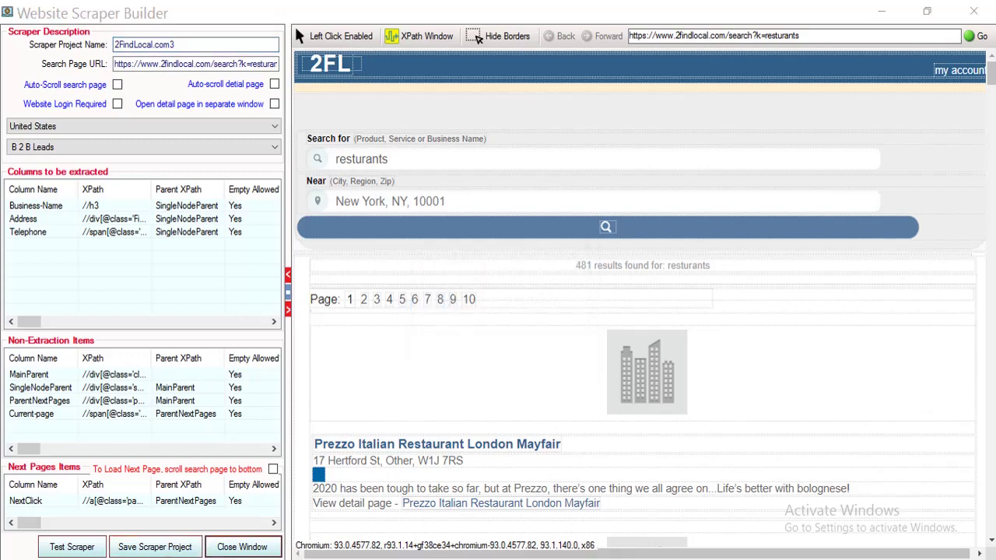
pyautogui.press('Return')
pyautogui.press('Return')
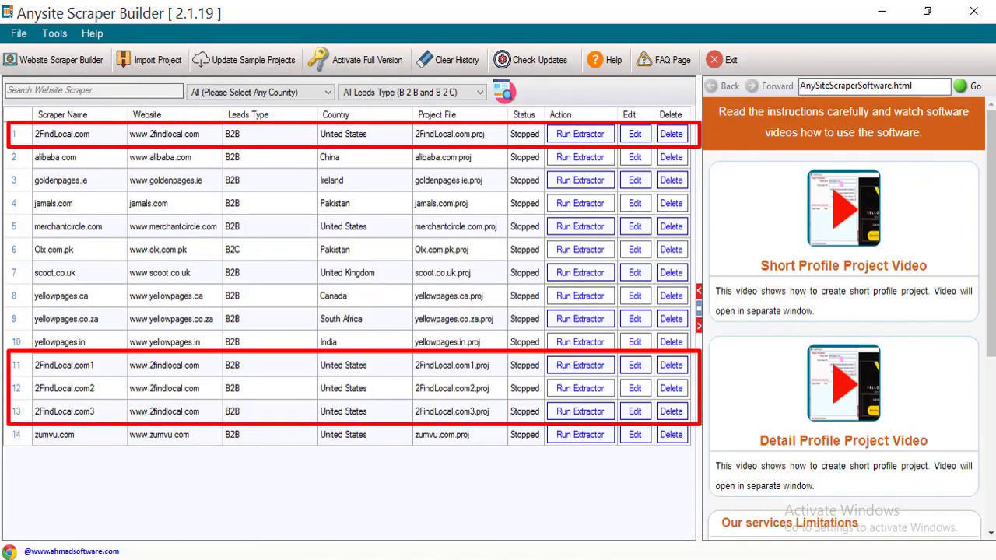
# - Compare the original 2FindLocal.com entry with its three numbered copies in the project list
pyautogui.moveTo(79, 365); pyautogui.dragTo(79, 410)
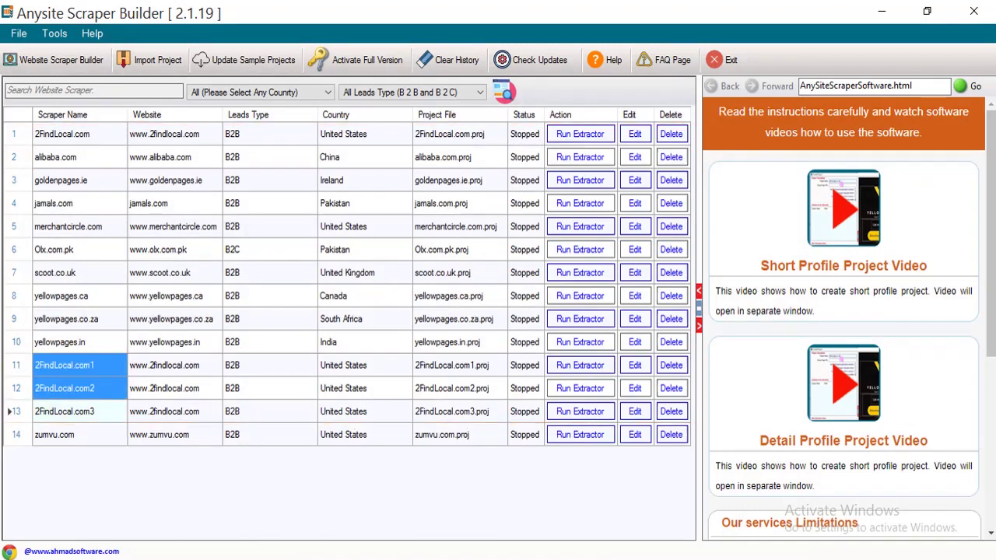
pyautogui.click(80, 133)
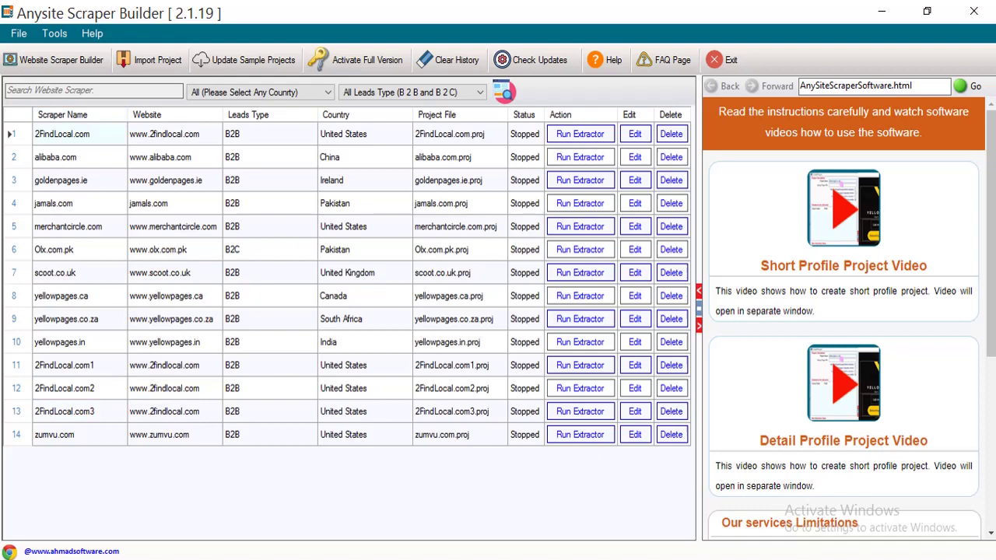
pyautogui.moveTo(80, 365); pyautogui.dragTo(79, 435)
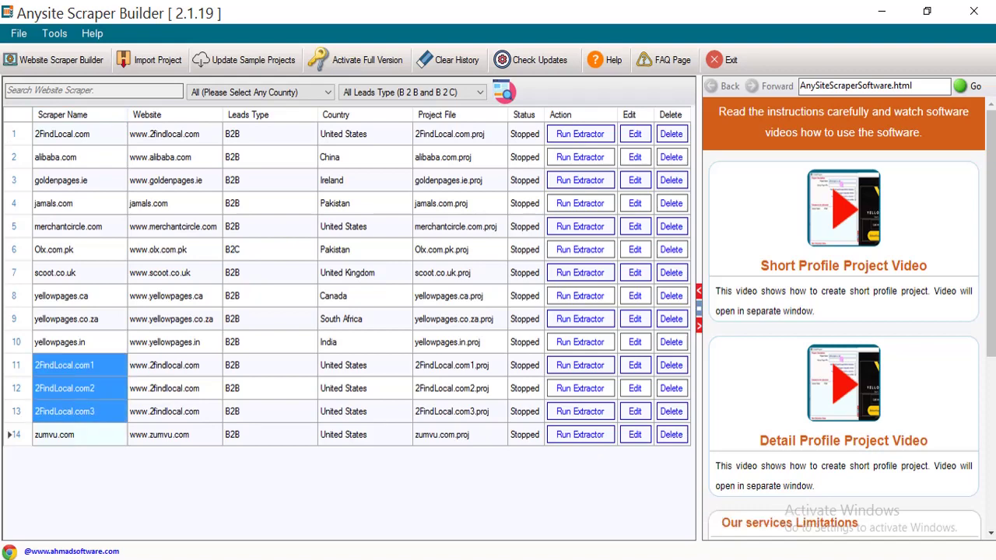
pyautogui.click(79, 366)
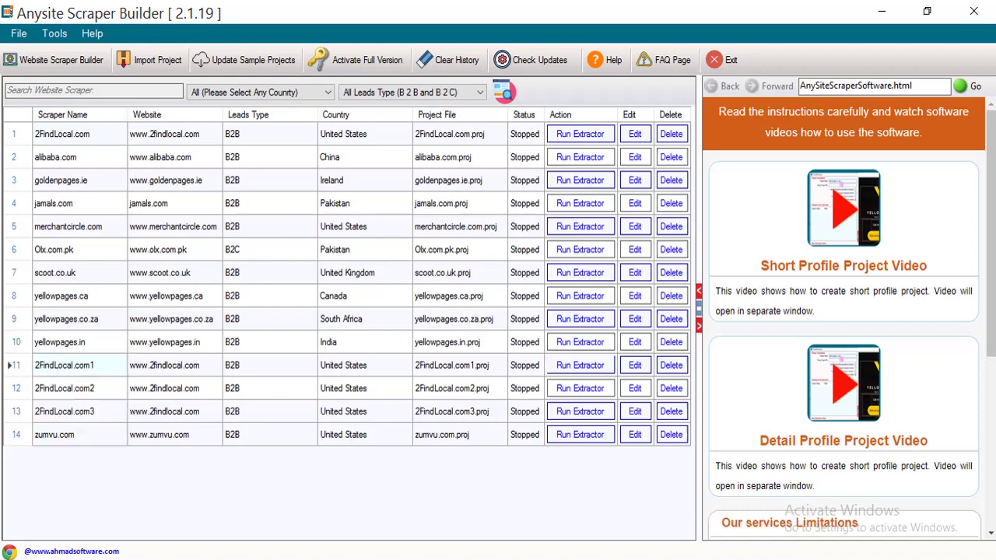
# - Run the extractors for 2FindLocal.com and its copies 2FindLocal.com1, 2FindLocal.com2 and 2FindLocal.com3
pyautogui.click(580, 134)
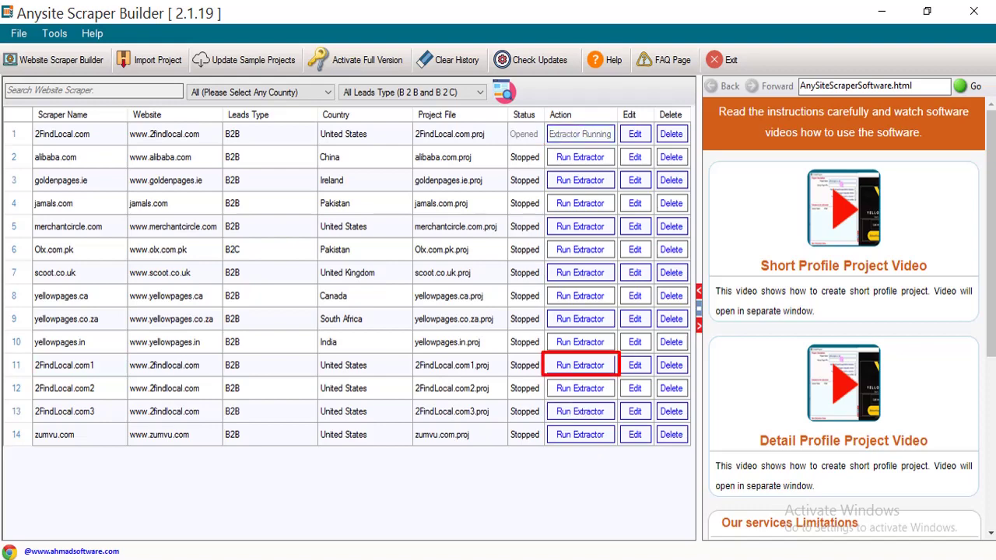
pyautogui.click(580, 365)
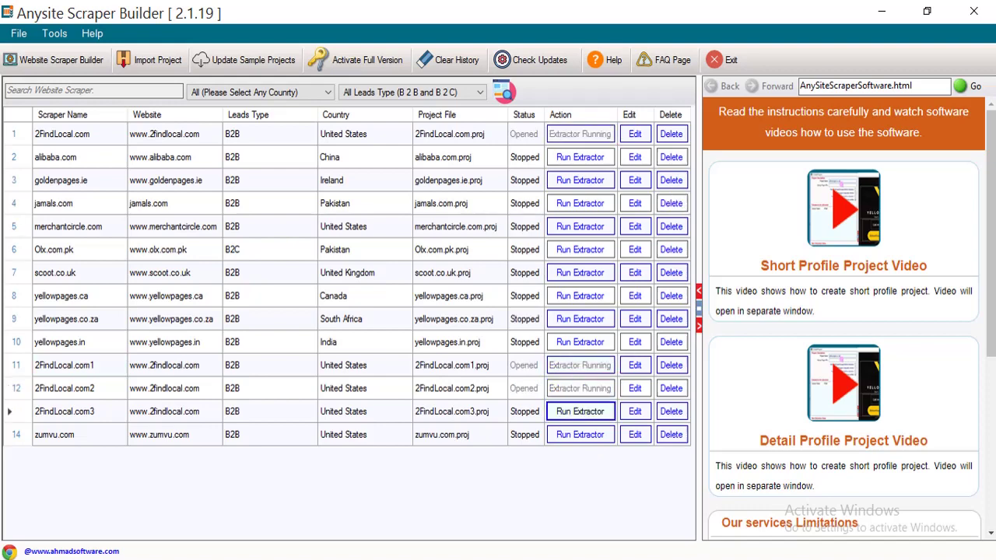
pyautogui.click(580, 411)
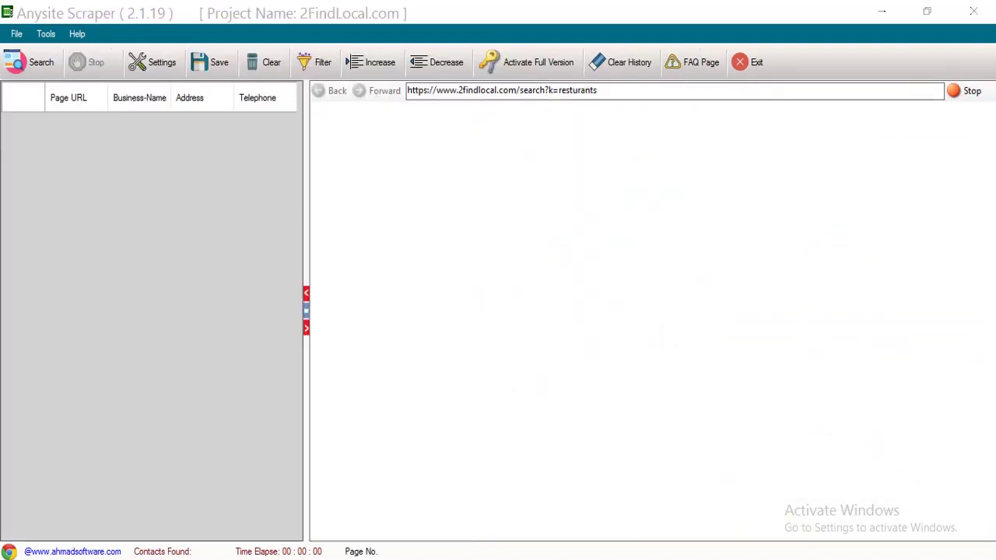
# - Go through the open extractor windows and narrow the results pane in 2FindLocal.com1 and 2FindLocal.com2 to enlarge the browser
pyautogui.moveTo(664, 558)
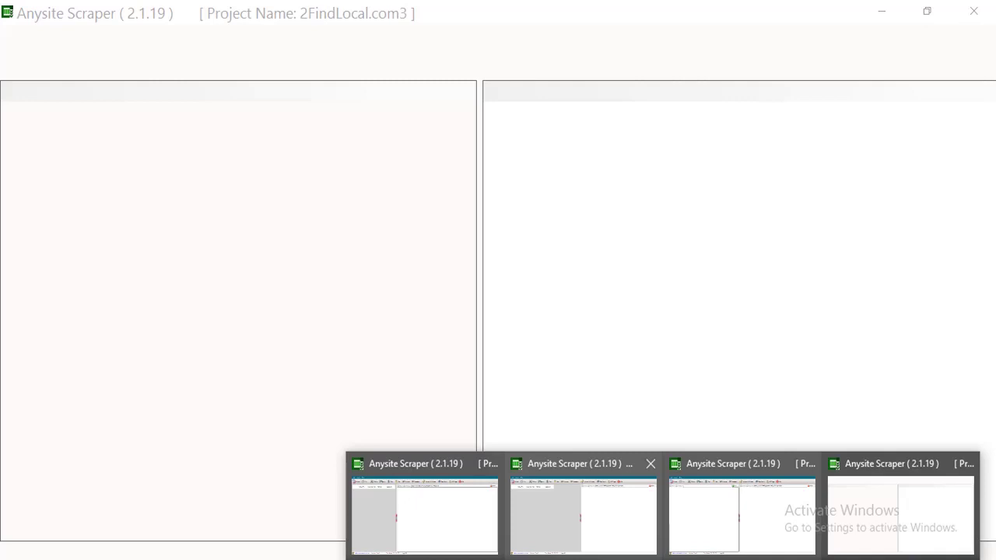
pyautogui.click(424, 510)
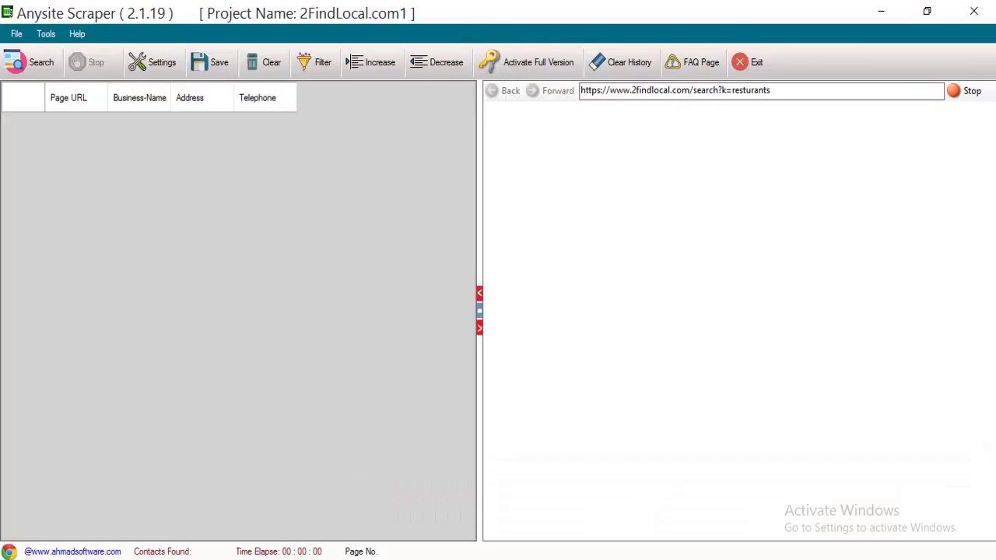
pyautogui.moveTo(479, 389); pyautogui.dragTo(321, 388)
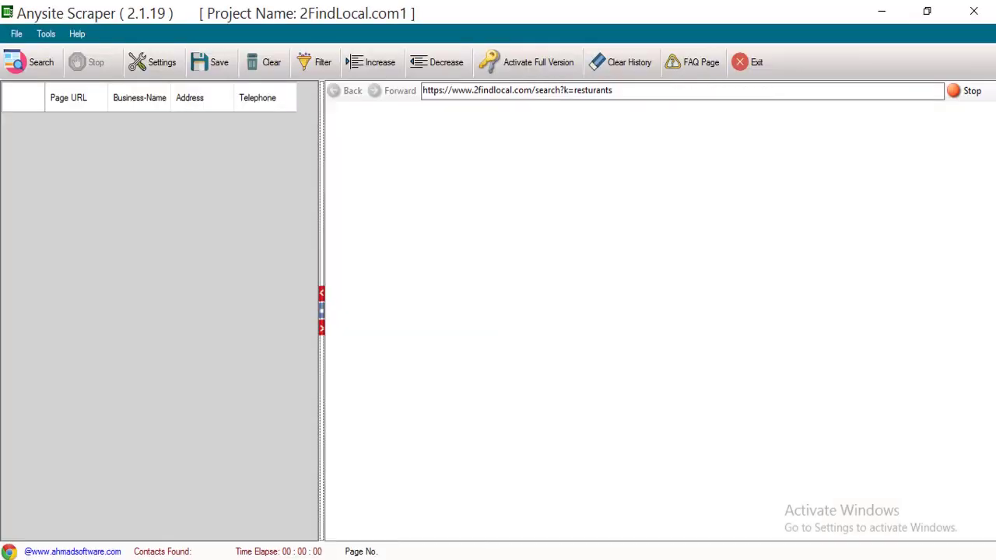
pyautogui.click(584, 510)
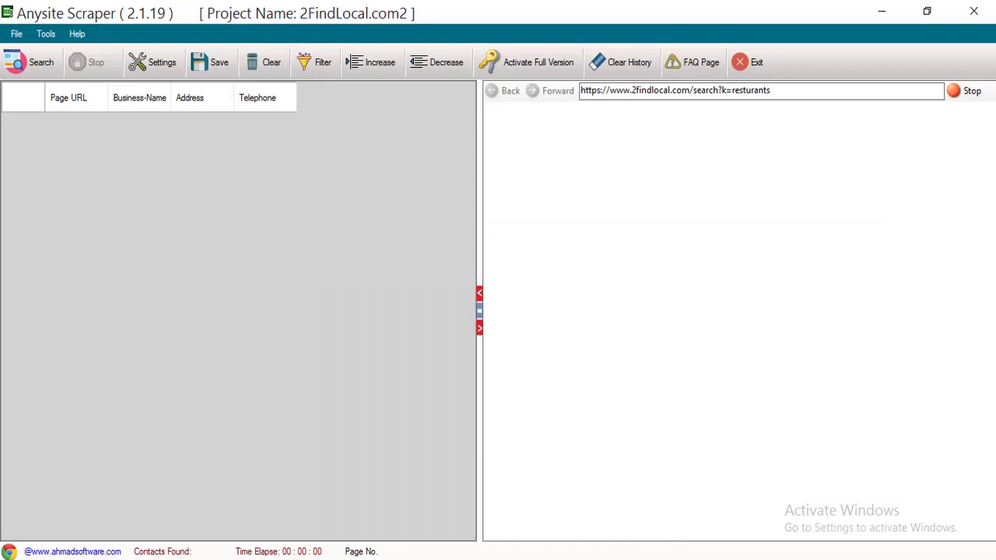
pyautogui.moveTo(480, 389); pyautogui.dragTo(332, 389)
pyautogui.click(662, 559)
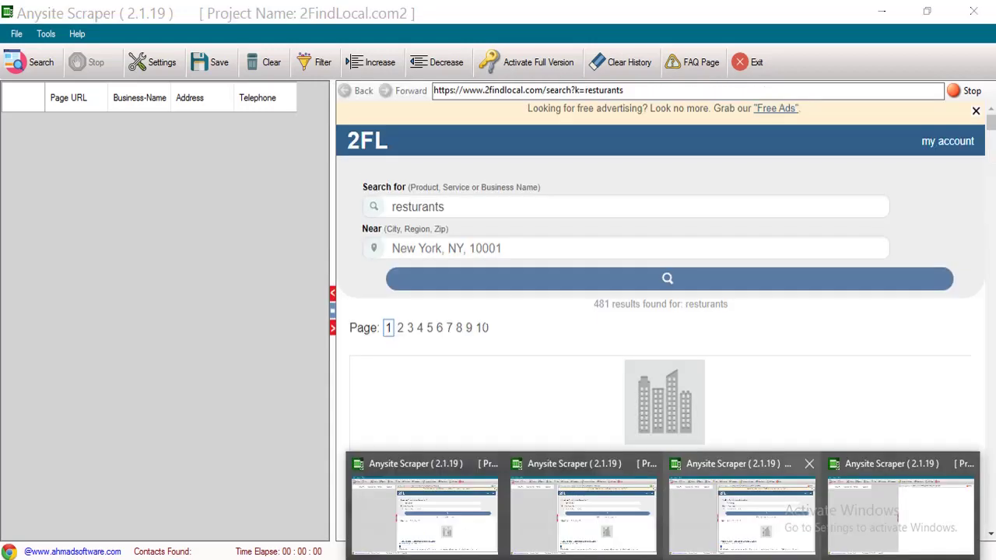
pyautogui.click(742, 510)
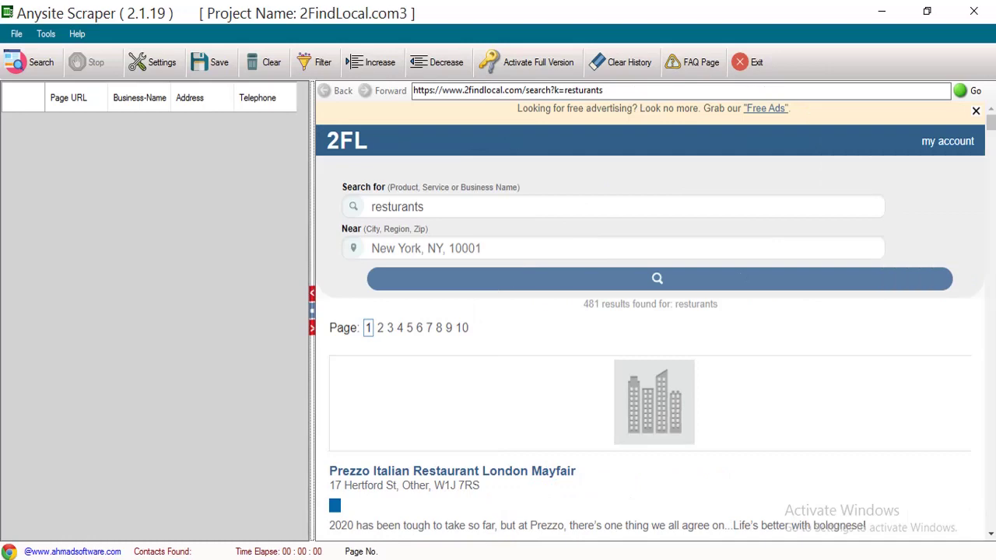
# - Keep the keyword resturants in the 2FindLocal.com3 window and start extracting its listings
pyautogui.doubleClick(397, 207)
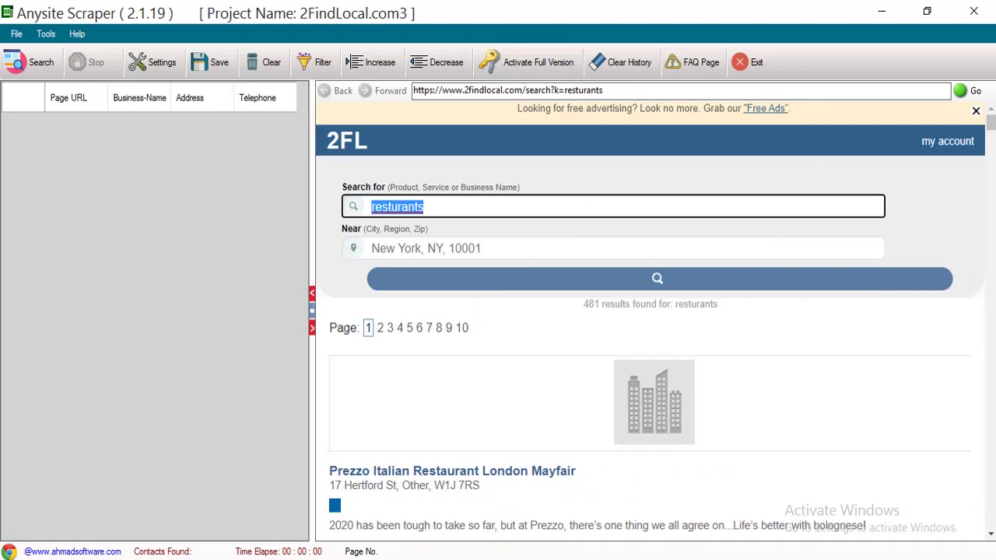
pyautogui.click(427, 207)
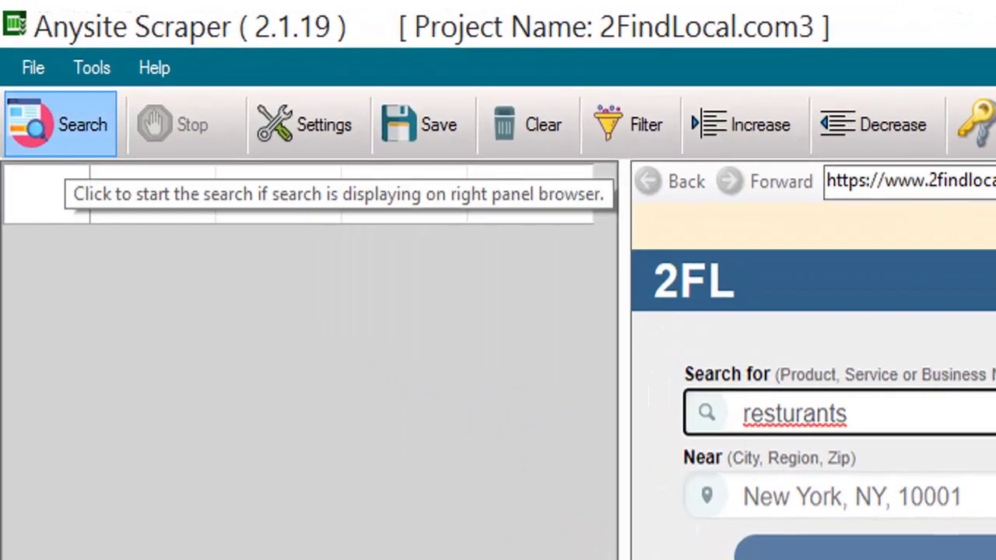
pyautogui.click(59, 124)
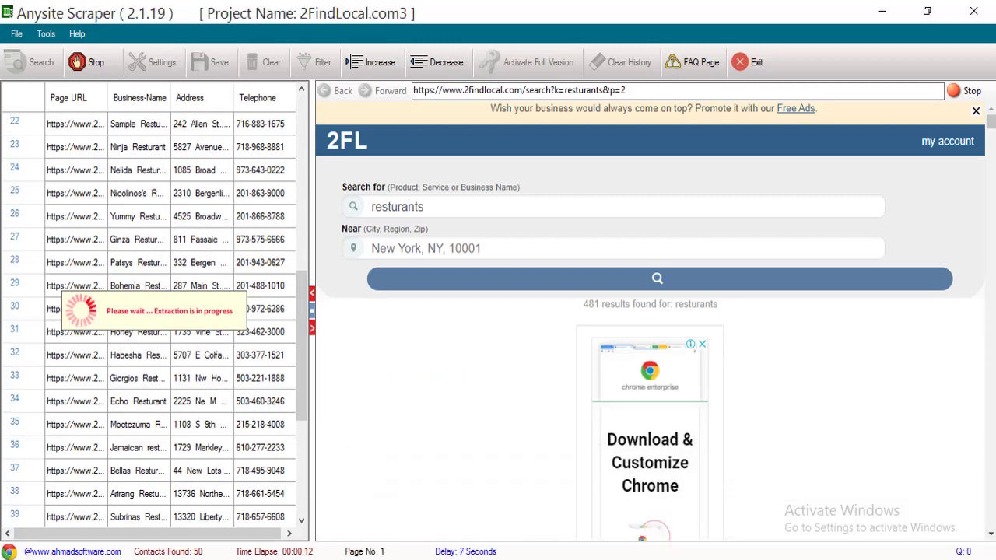
# - Switch to the 2FindLocal.com2 window, search the site for plumbers and start extracting the listings
pyautogui.click(662, 559)
pyautogui.click(922, 521)
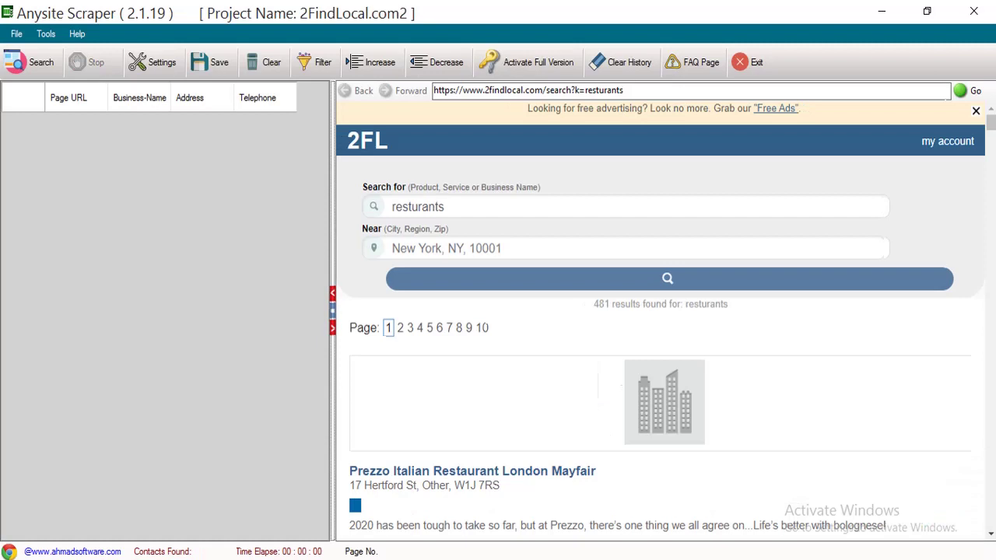
pyautogui.moveTo(446, 207); pyautogui.dragTo(390, 207)
pyautogui.write('p')
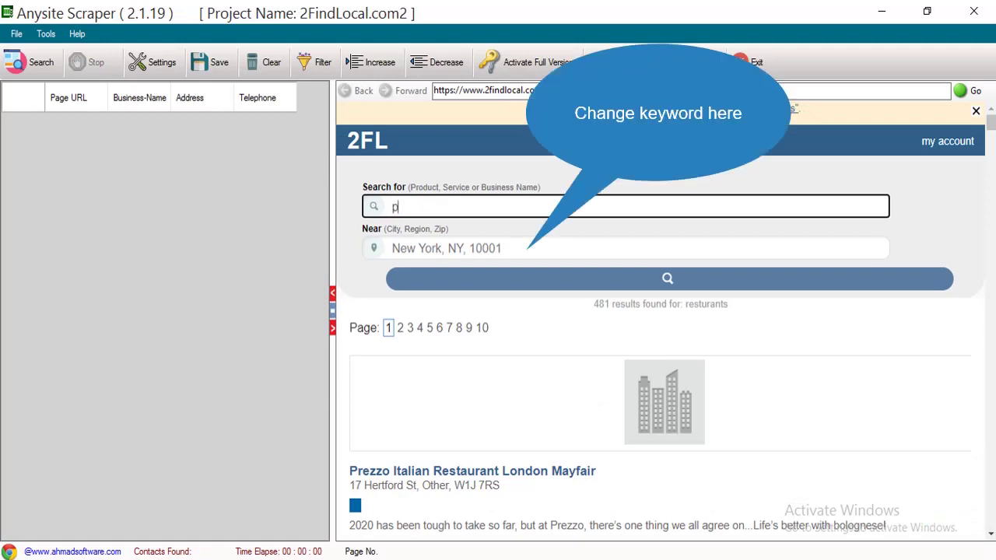
pyautogui.write('lumbers')
pyautogui.press('Return')
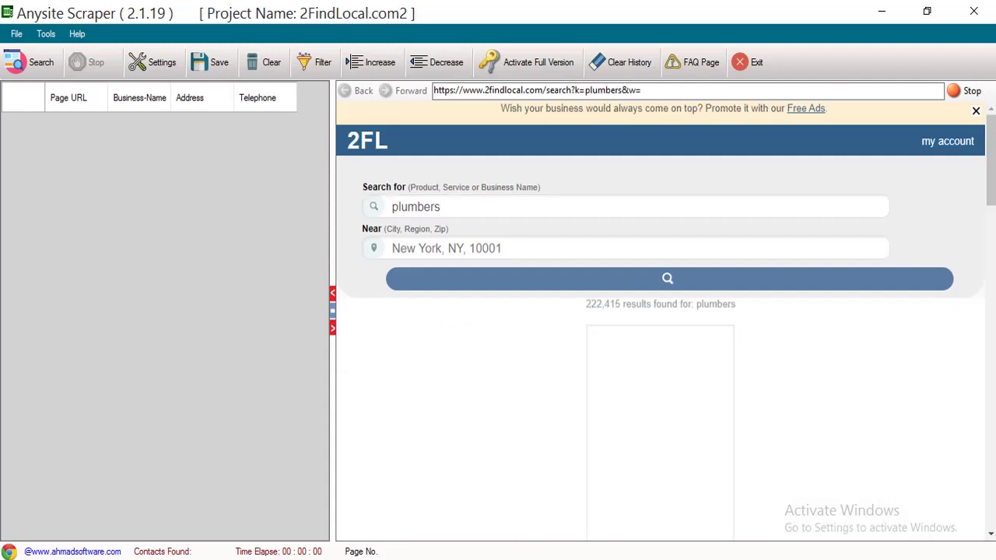
pyautogui.scroll(-10, 660, 320)
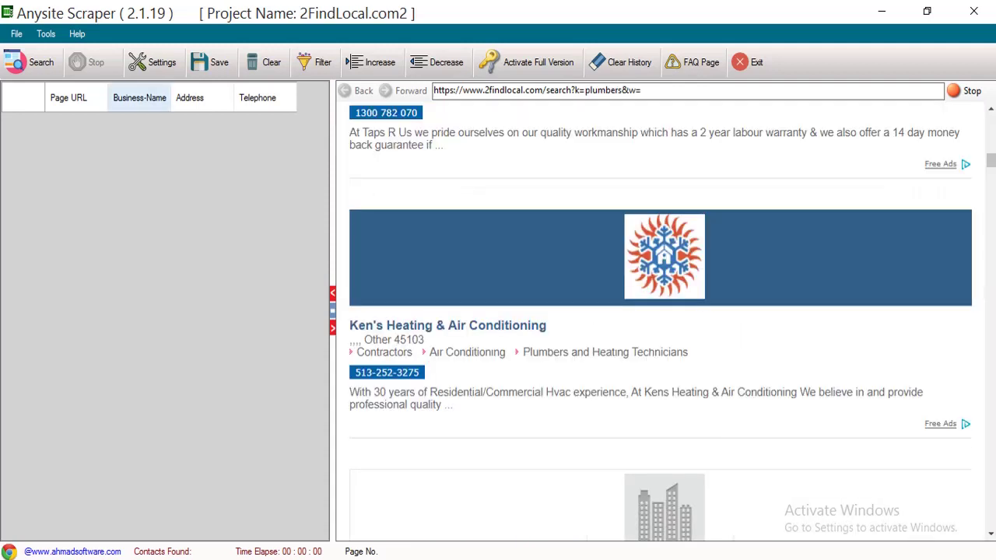
pyautogui.click(39, 70)
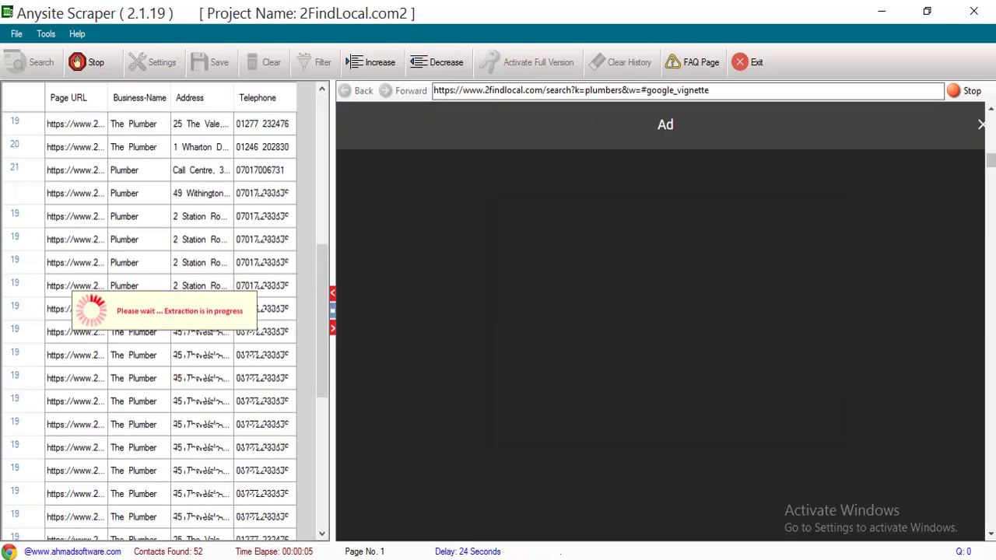
# - Switch to the 2FindLocal.com1 window, search the site for doctors and start extracting the listings
pyautogui.moveTo(665, 558)
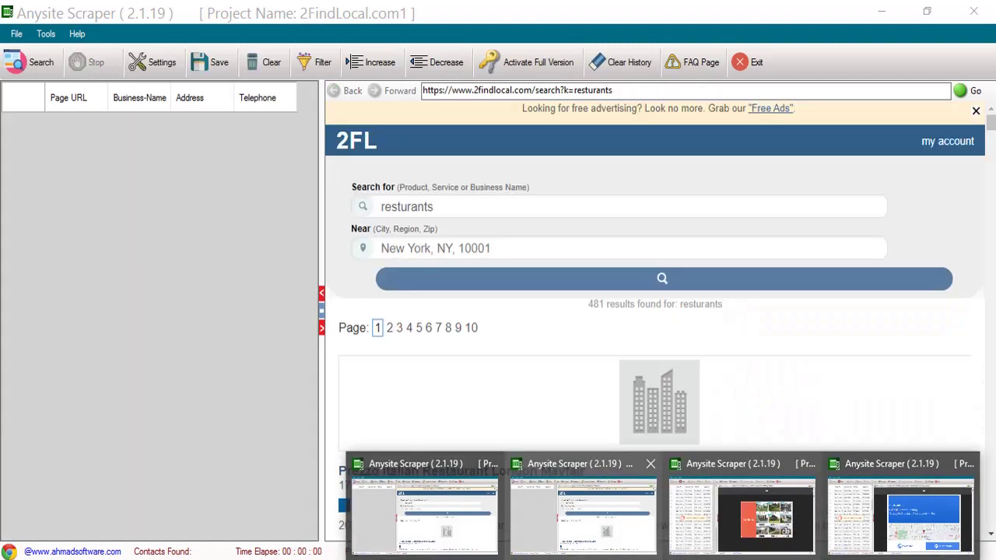
pyautogui.click(587, 514)
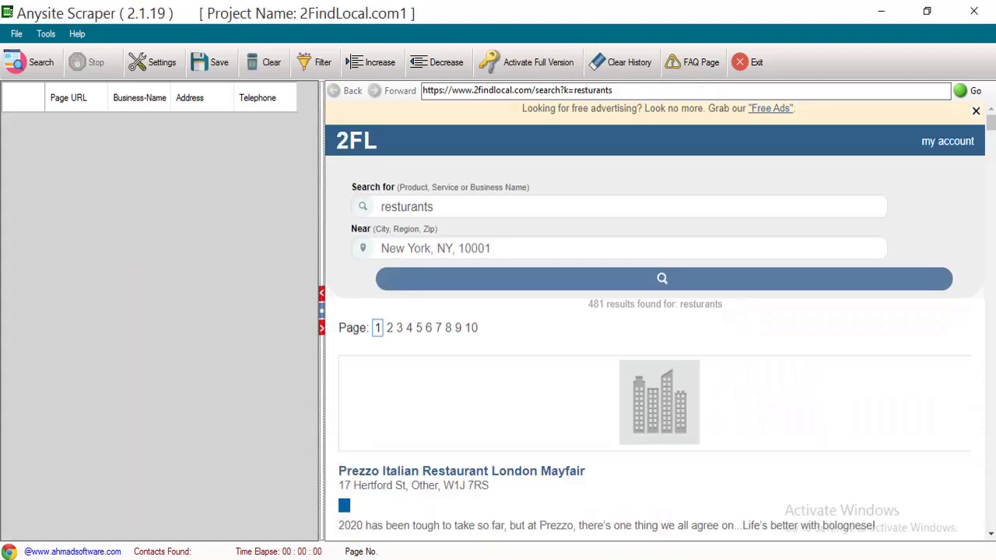
pyautogui.moveTo(435, 206); pyautogui.dragTo(379, 207)
pyautogui.press('BackSpace')
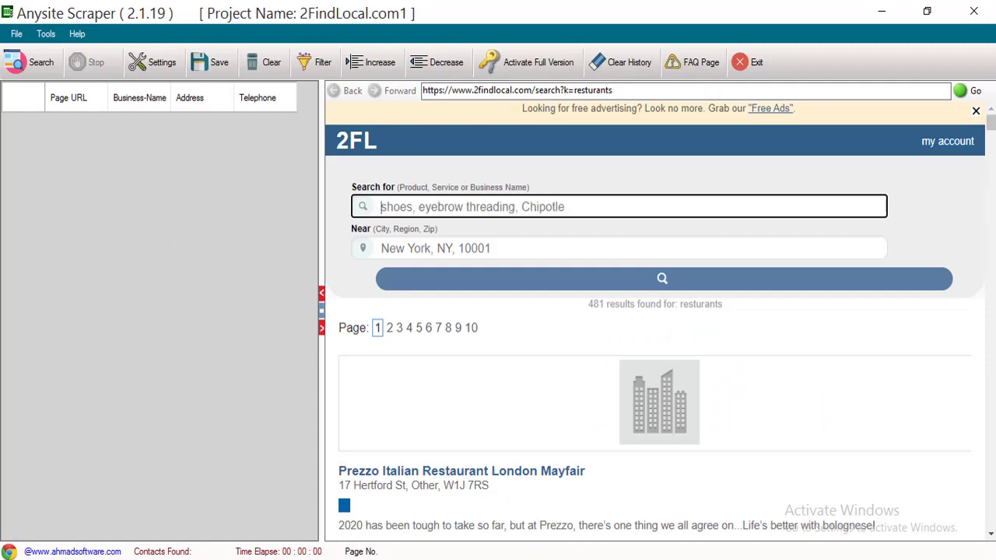
pyautogui.write('doctors')
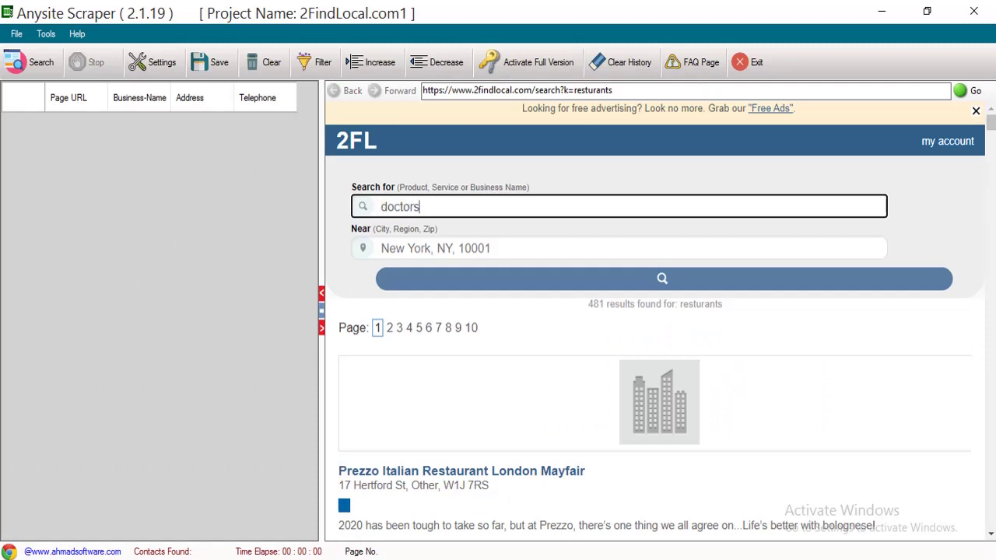
pyautogui.press('Return')
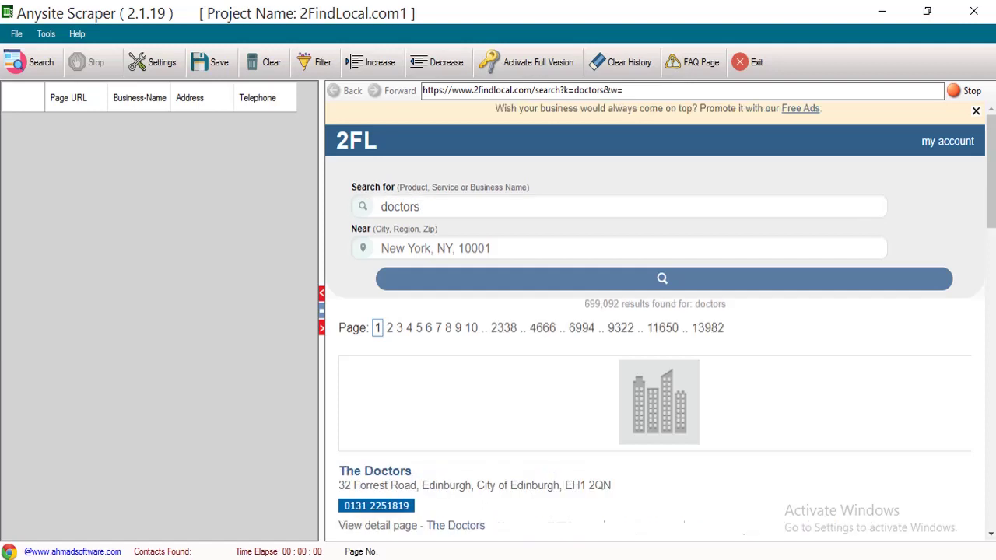
pyautogui.scroll(-10, 660, 311)
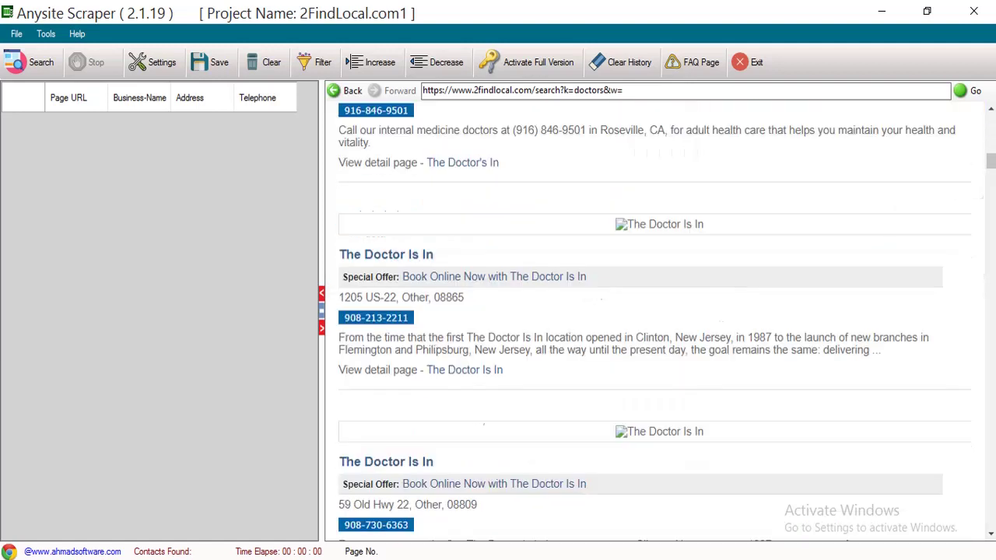
pyautogui.click(31, 62)
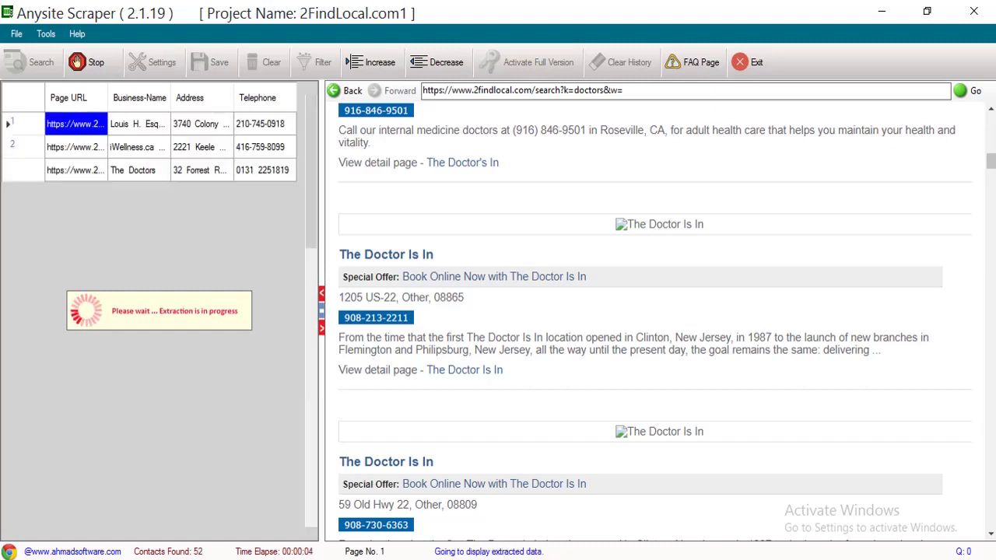
# - Switch to the original 2FindLocal.com window, search the site for clinics and start extracting the listings
pyautogui.click(664, 558)
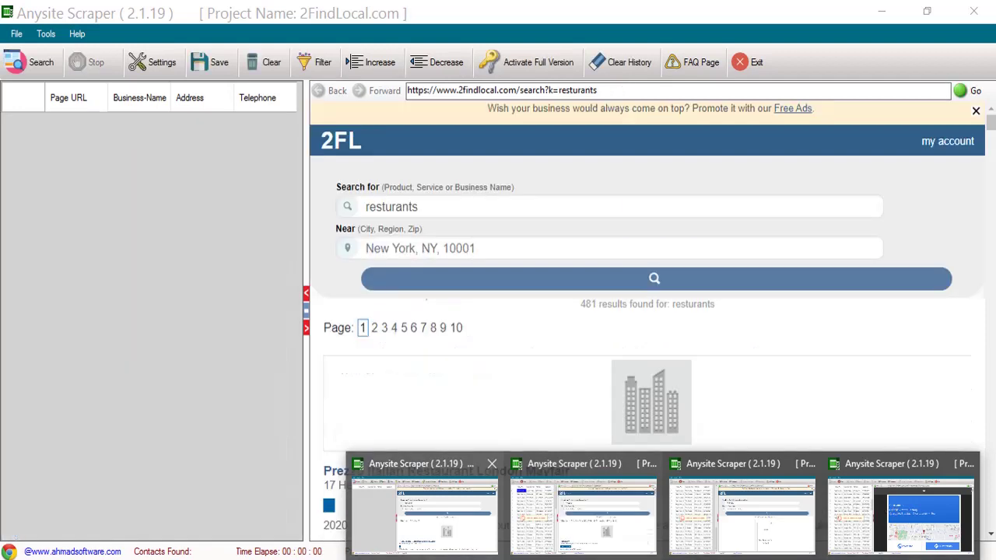
pyautogui.click(426, 510)
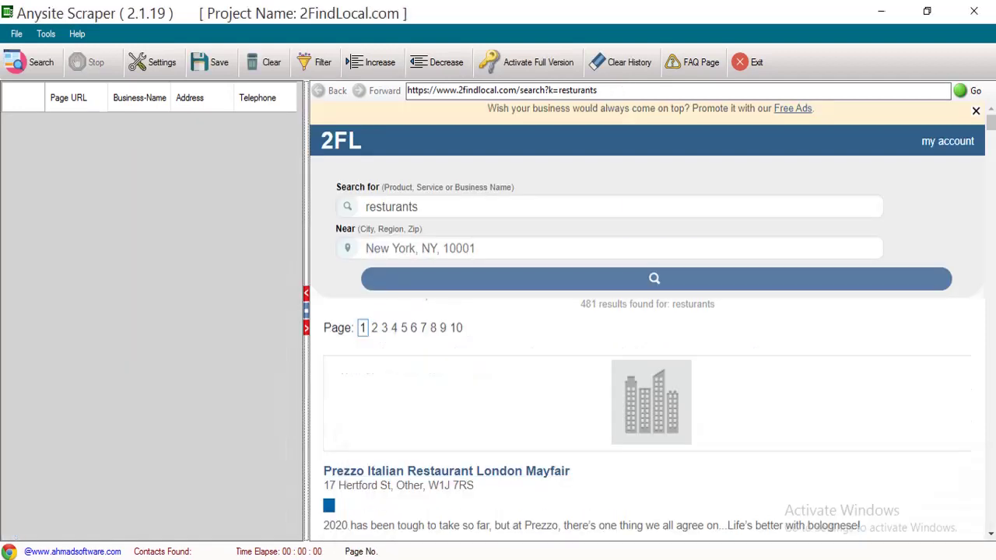
pyautogui.doubleClick(420, 207)
pyautogui.write('clinics')
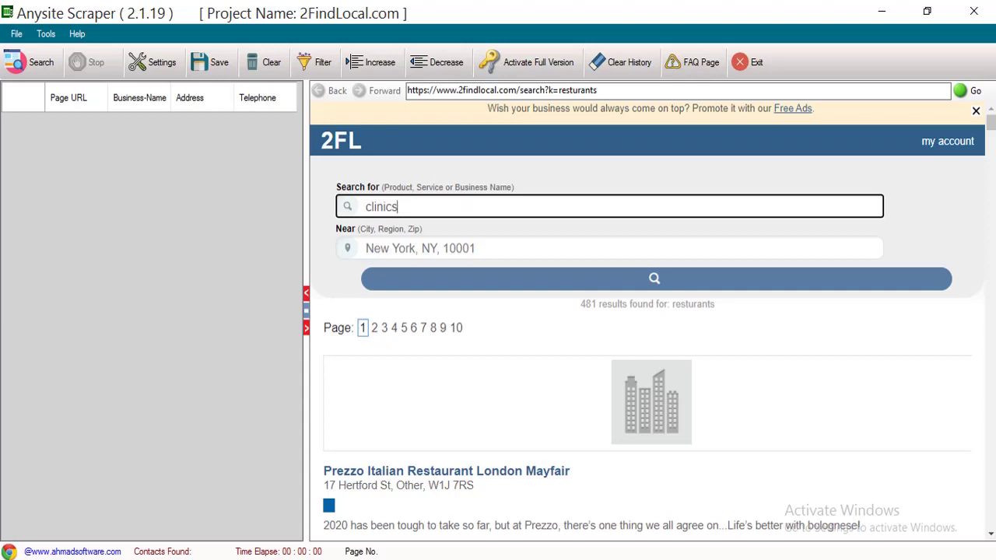
pyautogui.press('Return')
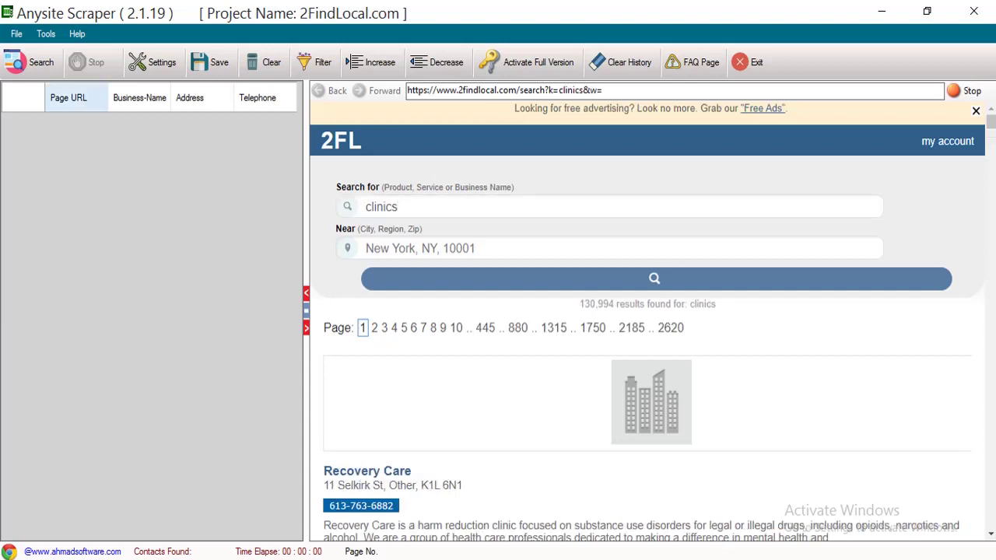
pyautogui.click(31, 62)
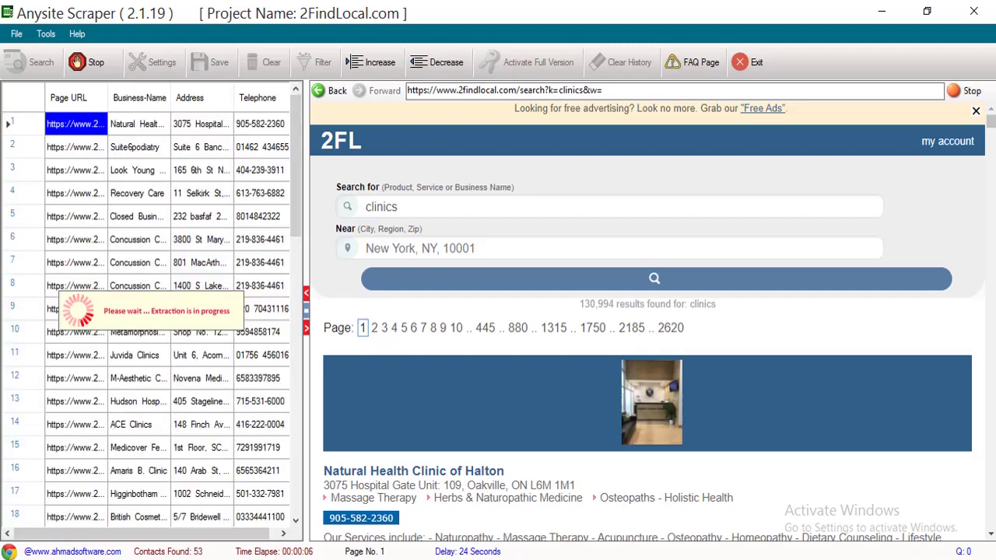
# - Check the extraction progress in the 2FindLocal.com1, 2FindLocal.com2 and 2FindLocal.com3 windows and preview the running extractors
pyautogui.moveTo(663, 559)
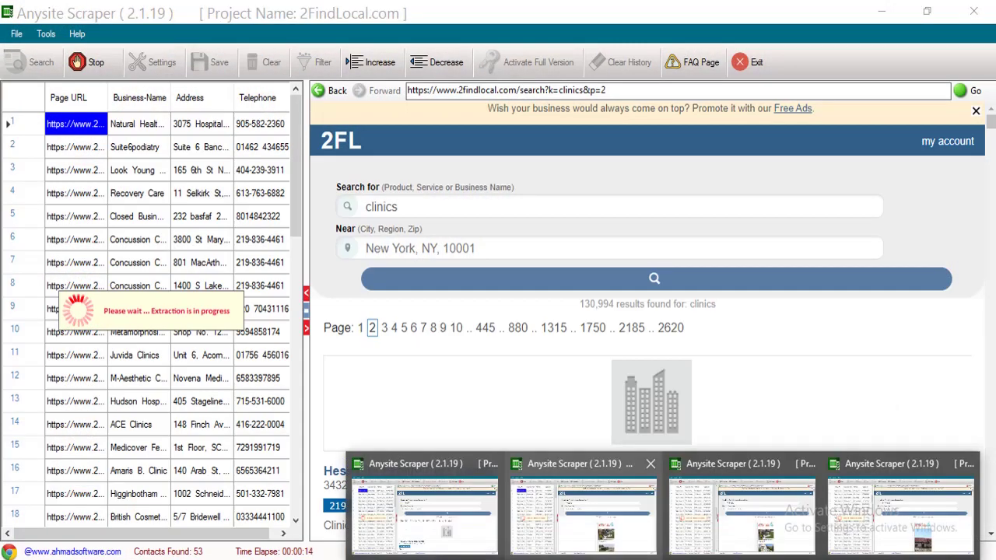
pyautogui.click(583, 509)
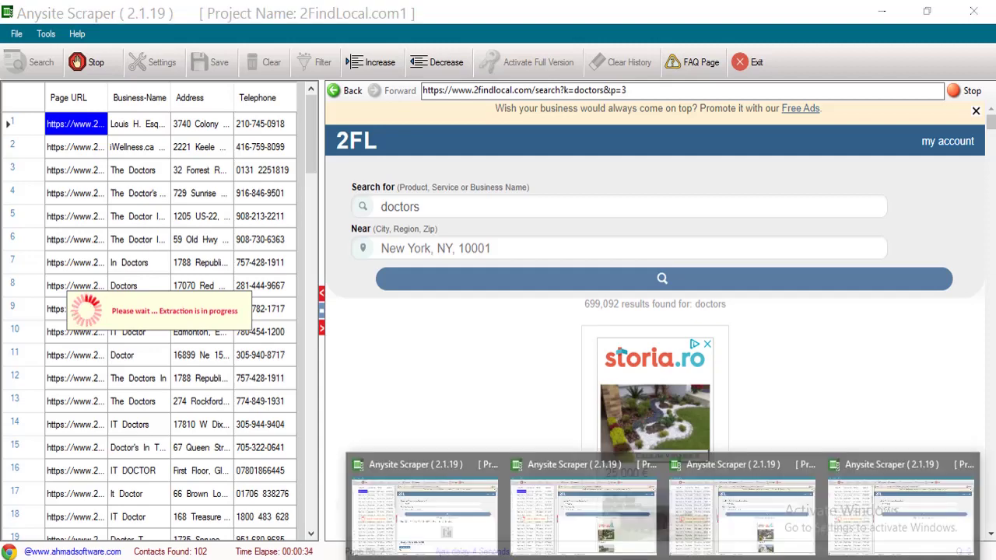
pyautogui.click(742, 510)
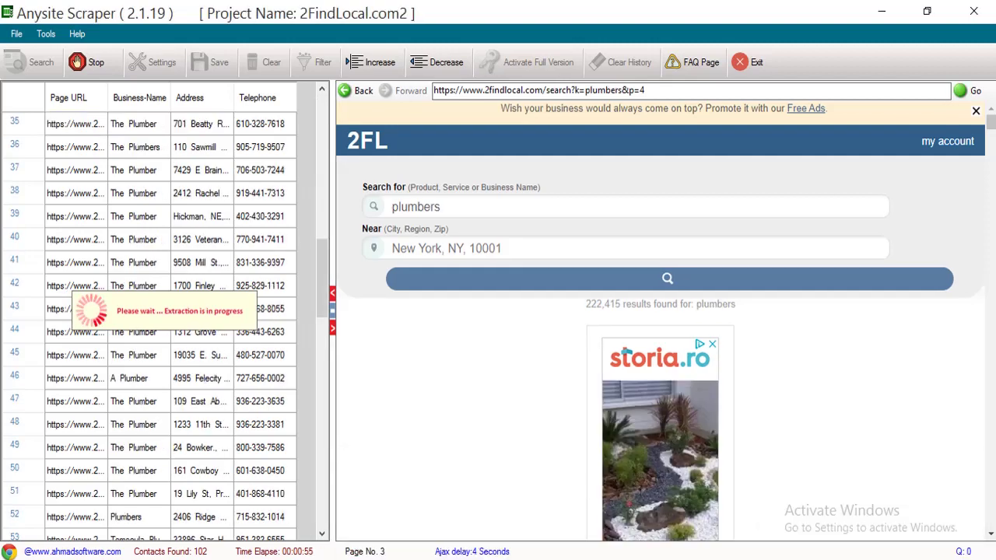
pyautogui.click(665, 559)
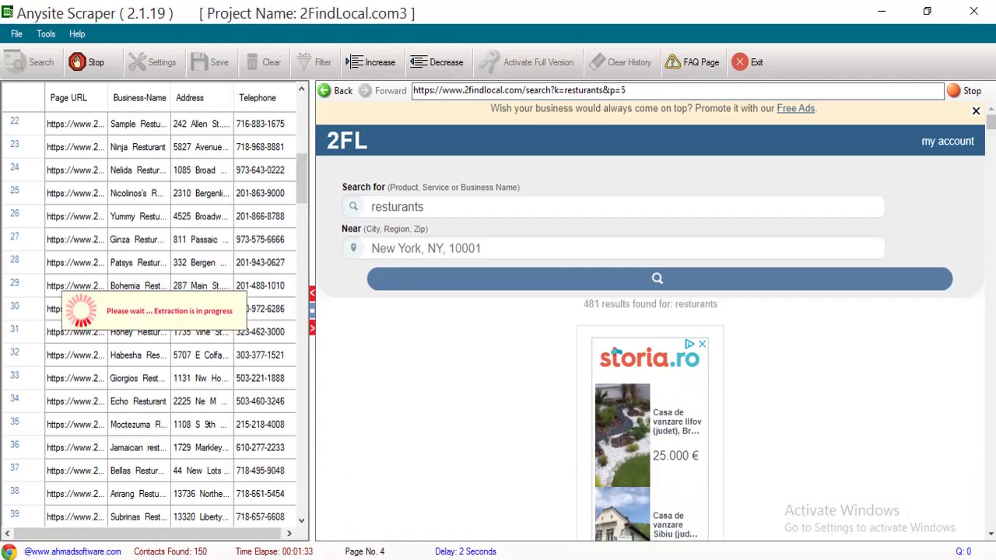
pyautogui.click(662, 558)
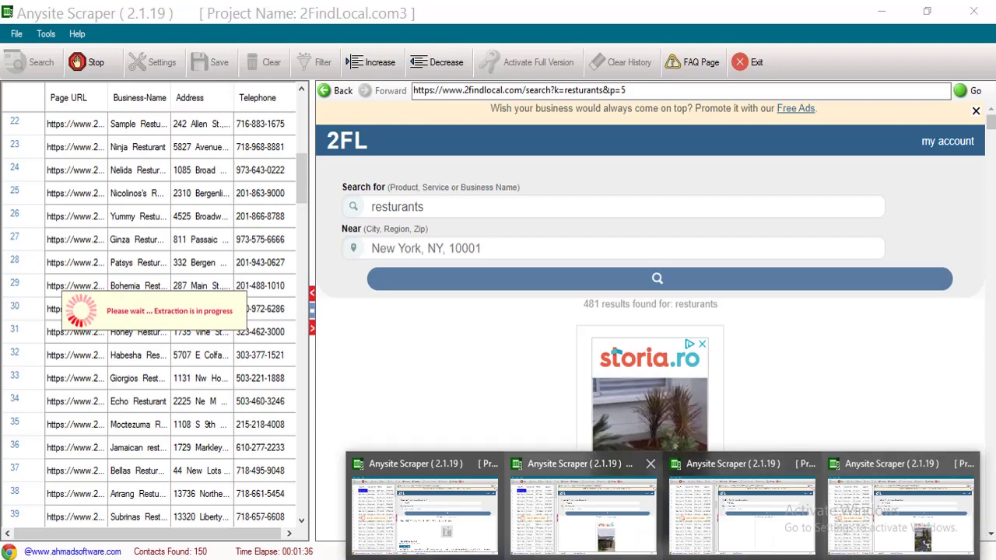
pyautogui.moveTo(742, 505)
pyautogui.moveTo(900, 506)
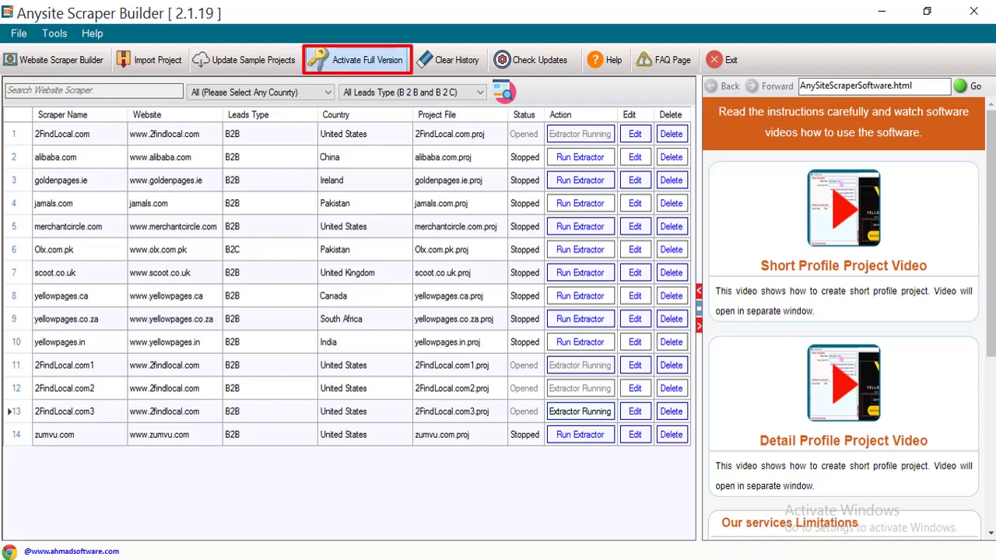
# - Open the software registration form for the full version from the Anysite Scraper Builder window
pyautogui.click(366, 61)
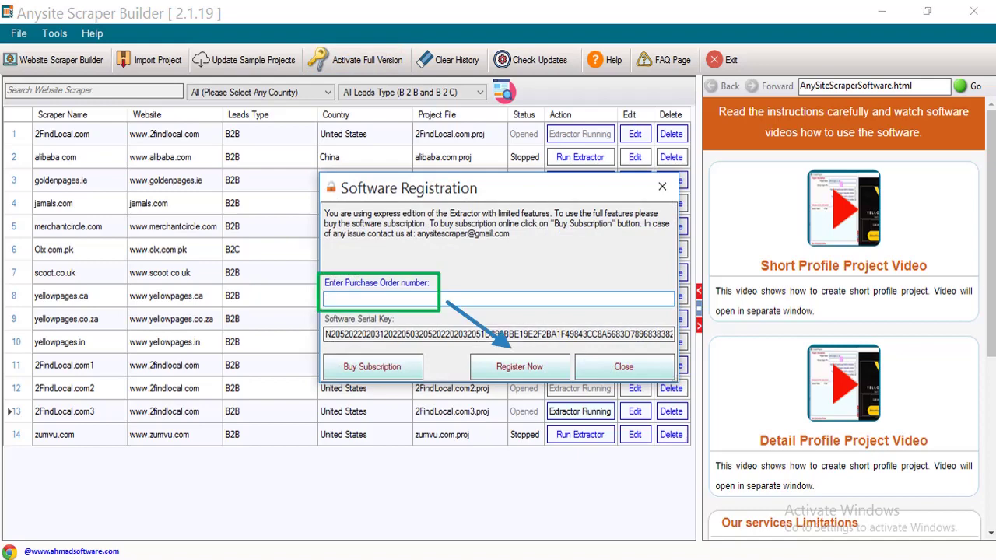